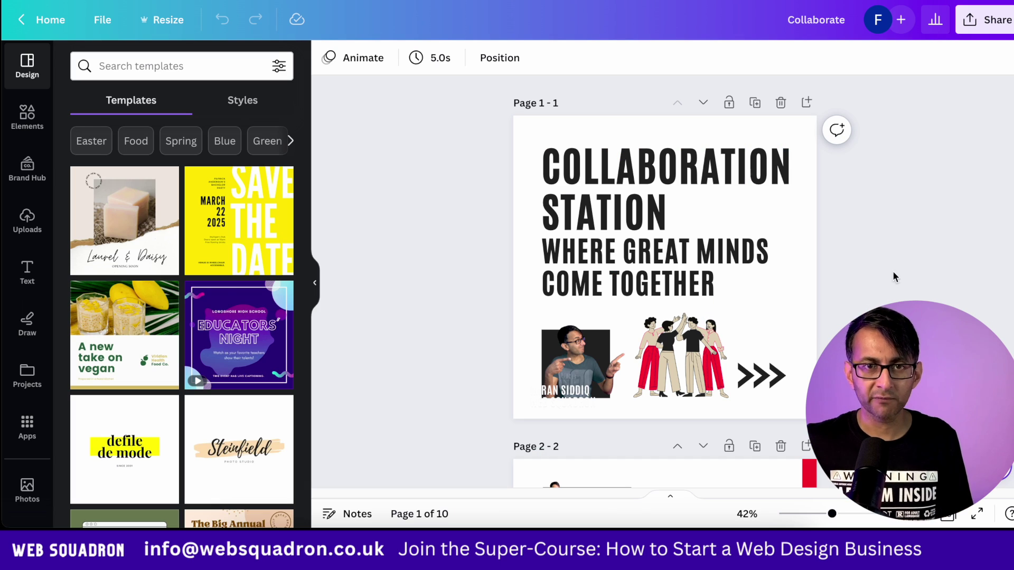
- Ask ChatGPT for a punchy headline about juggling family and work
{"action": "scroll", "coordinate": [881, 285], "scroll_direction": "down", "scroll_amount": 4}
{"action": "scroll", "coordinate": [880, 286], "scroll_direction": "down", "scroll_amount": 1}
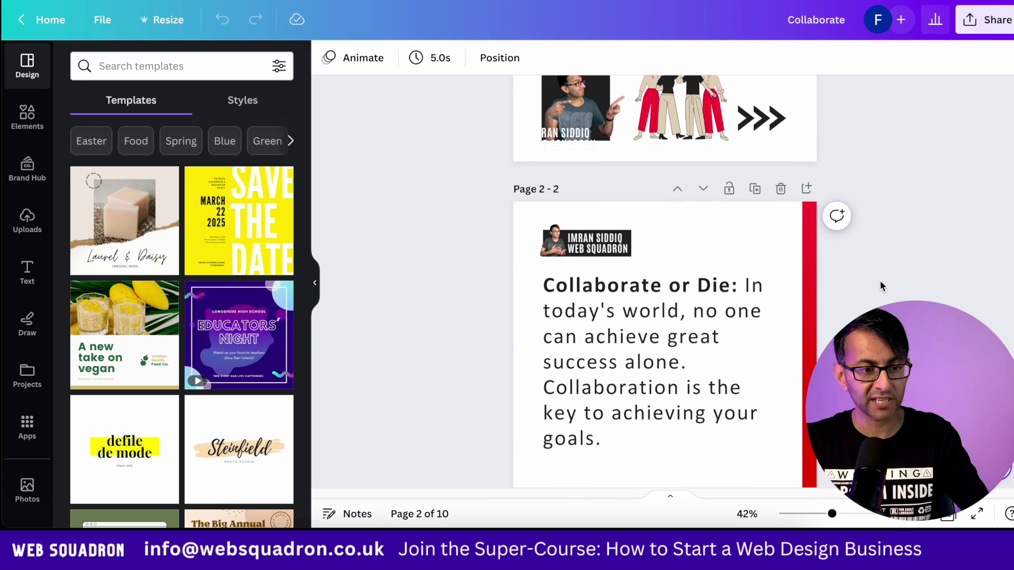
{"action": "scroll", "coordinate": [880, 285], "scroll_direction": "up", "scroll_amount": 4}
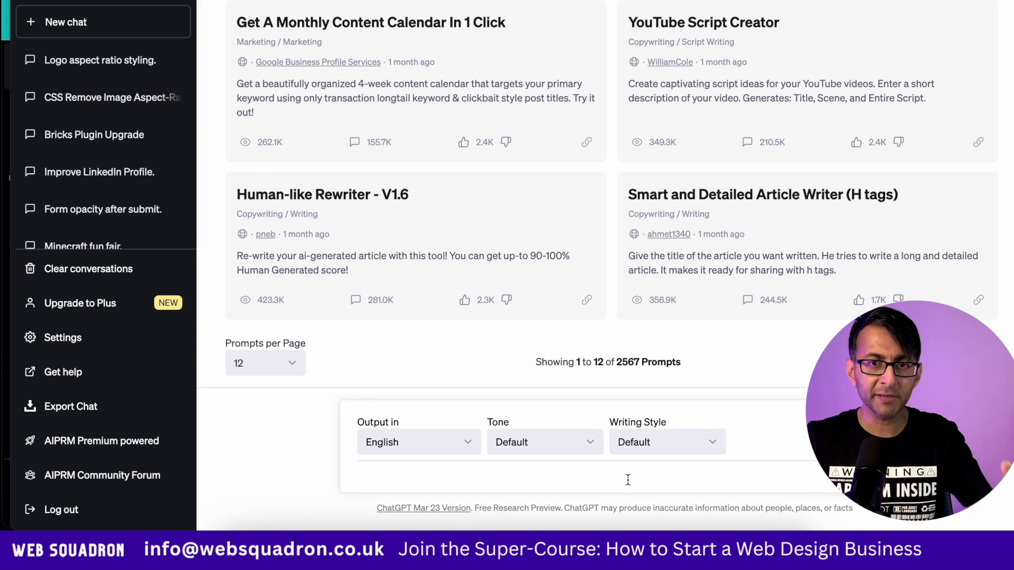
{"action": "type", "text": "Give me a punchy headline about juggling family and work."}
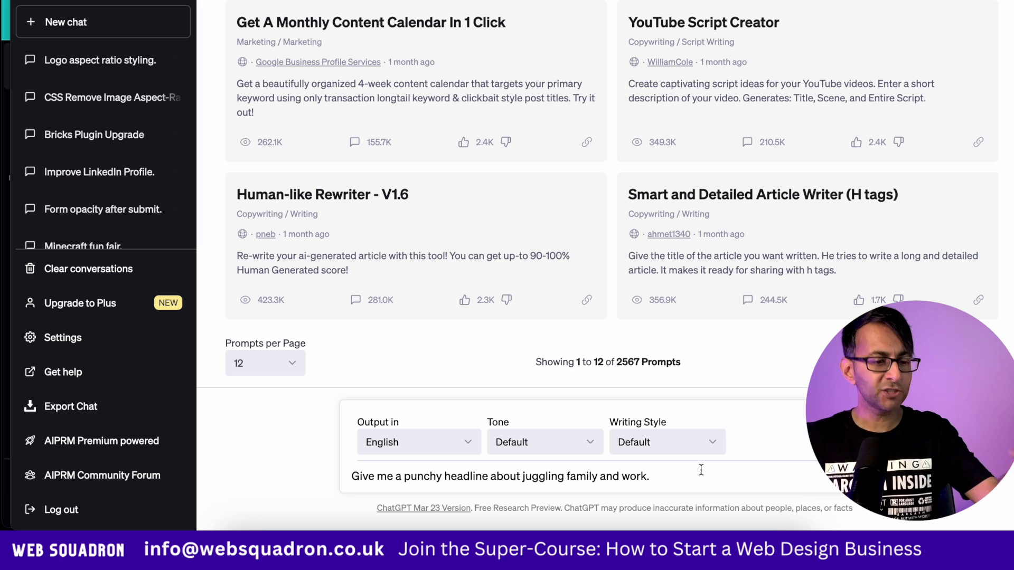
{"action": "key", "text": "Return"}
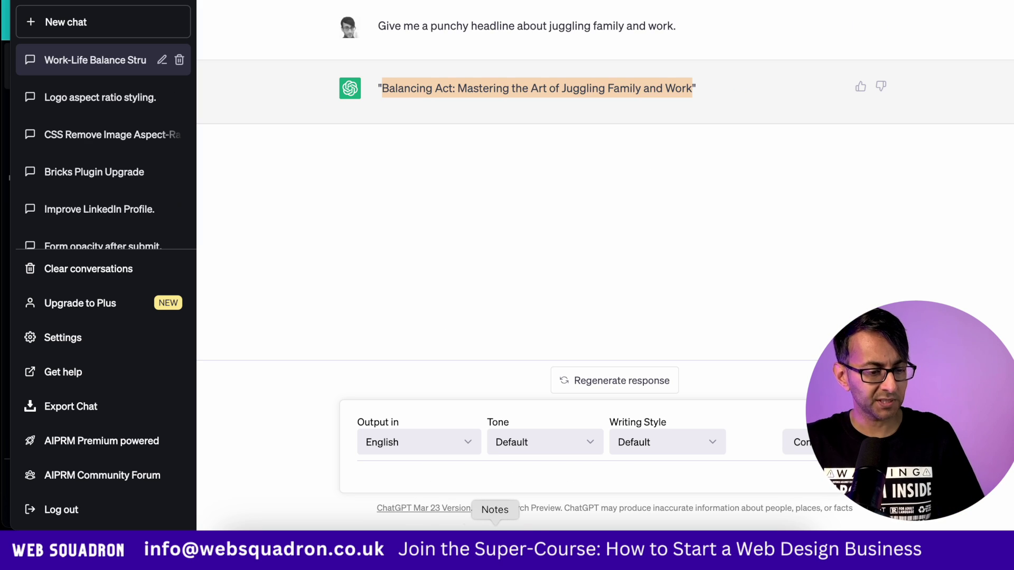
- Paste 'Balancing Act: Mastering the Art of Juggling Family and Work' over page 1's title
{"action": "left_click", "coordinate": [524, 546]}
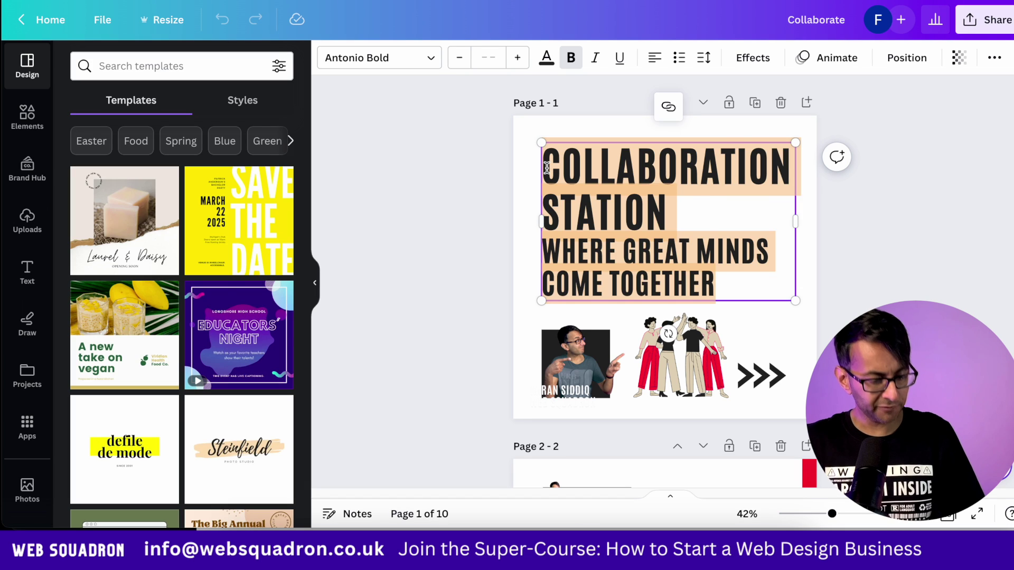
{"action": "type", "text": "Balancing Act: Mastering the Art of Juggling Family and Work"}
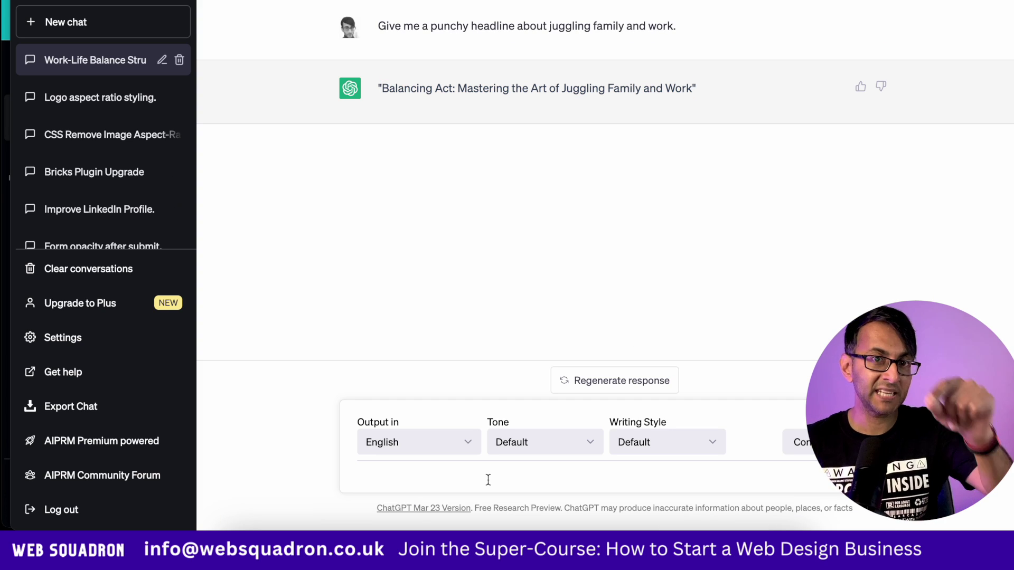
- Have ChatGPT write a punchy article from the headline, then paste a request for 8 slides
{"action": "type", "text": "Write a punchy article about that."}
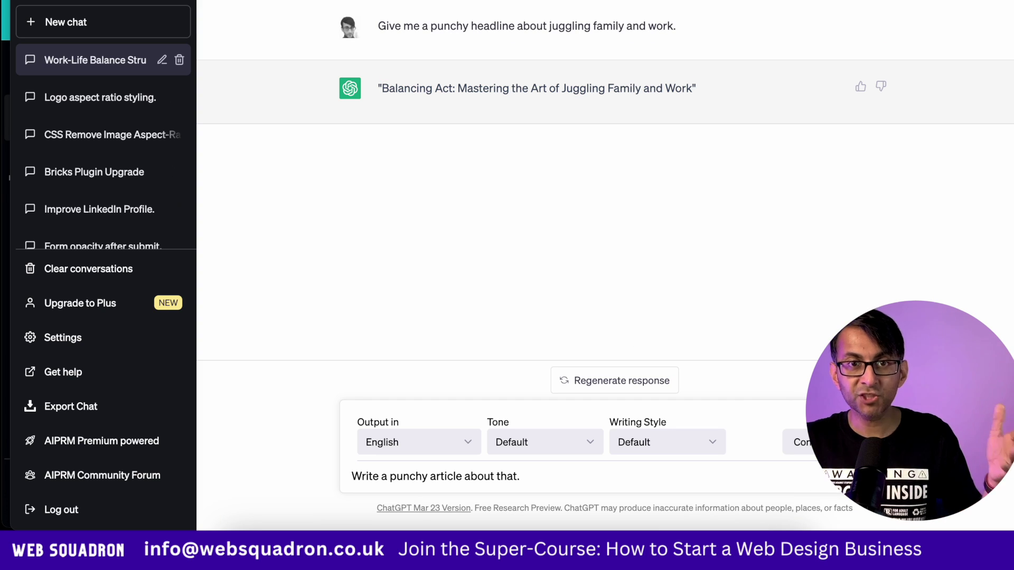
{"action": "key", "text": "Return"}
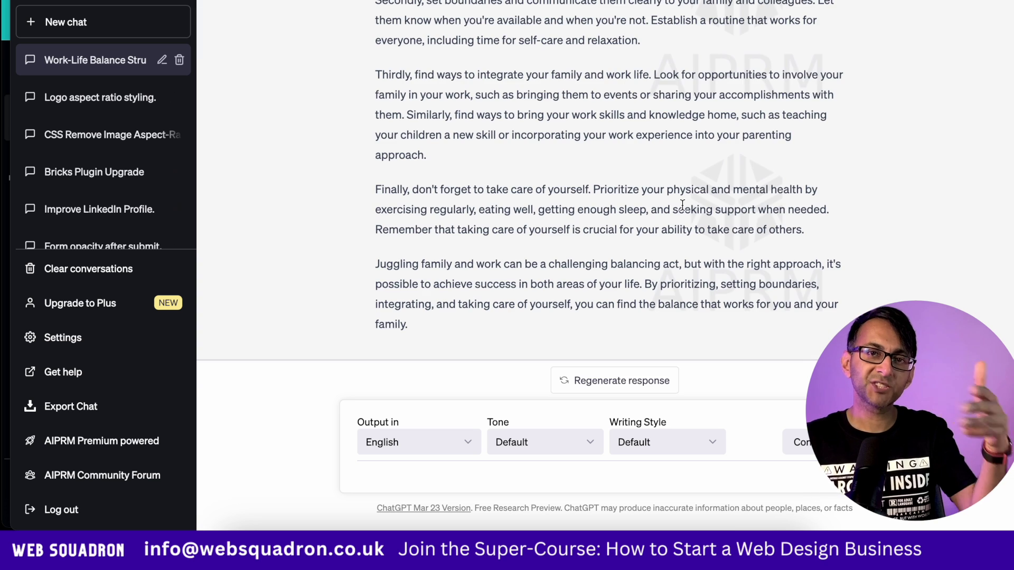
{"action": "scroll", "coordinate": [682, 205], "scroll_direction": "up", "scroll_amount": 3}
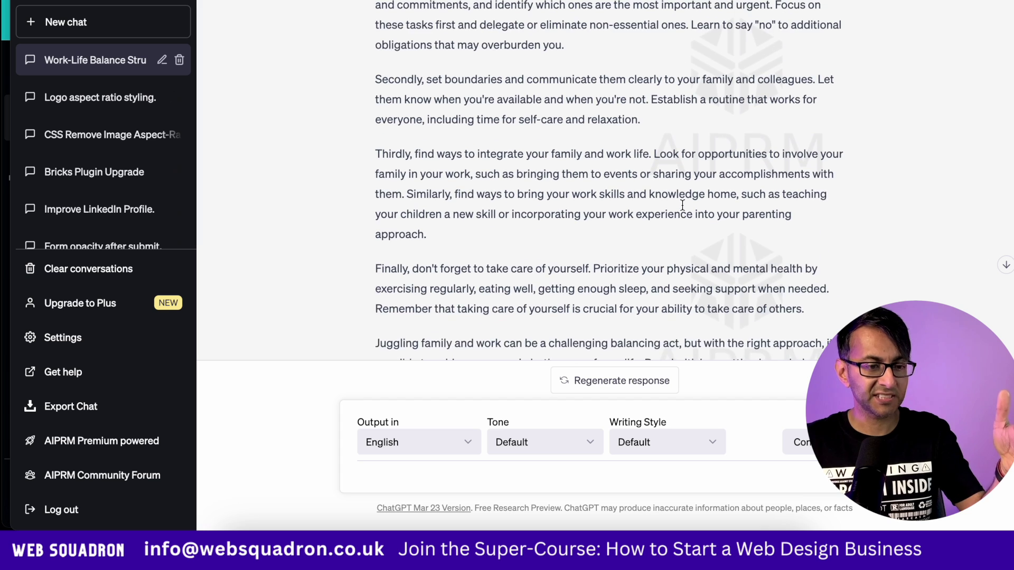
{"action": "scroll", "coordinate": [684, 217], "scroll_direction": "down", "scroll_amount": 2}
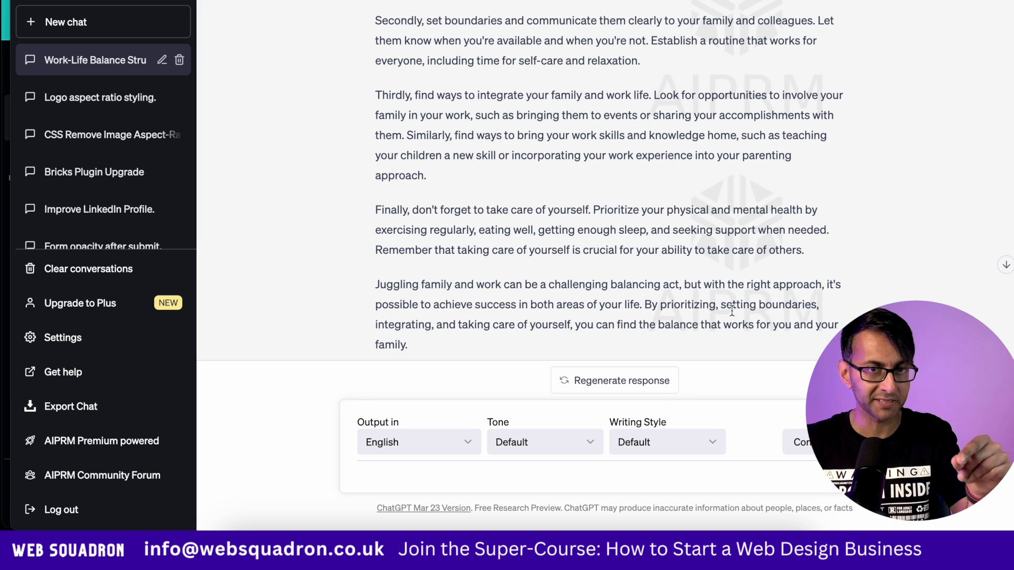
{"action": "type", "text": "Shorten this into 8 slides that are 20-30 words each - and make sure that it is punchy."}
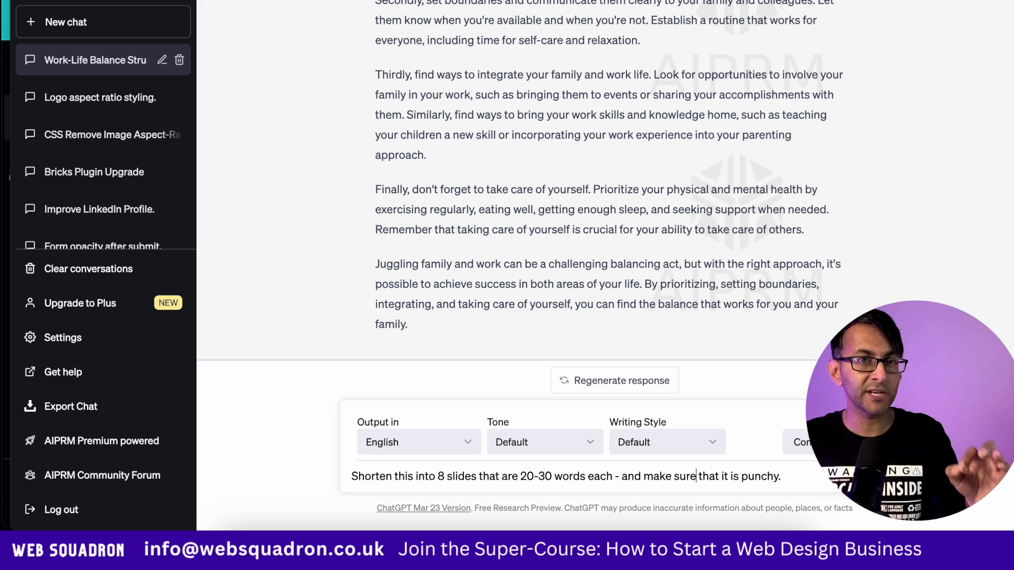
- Have ChatGPT condense the article into 8 slides, then lengthen each to 30-40 words
{"action": "key", "text": "Return"}
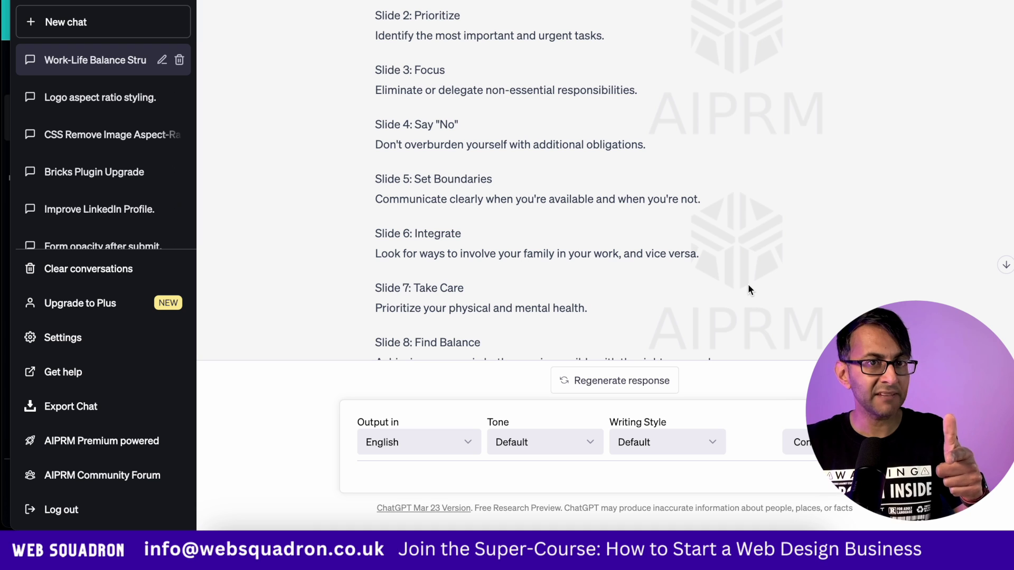
{"action": "type", "text": "Increase each slide to be between 30 to 40 words each. And keep it punhcy."}
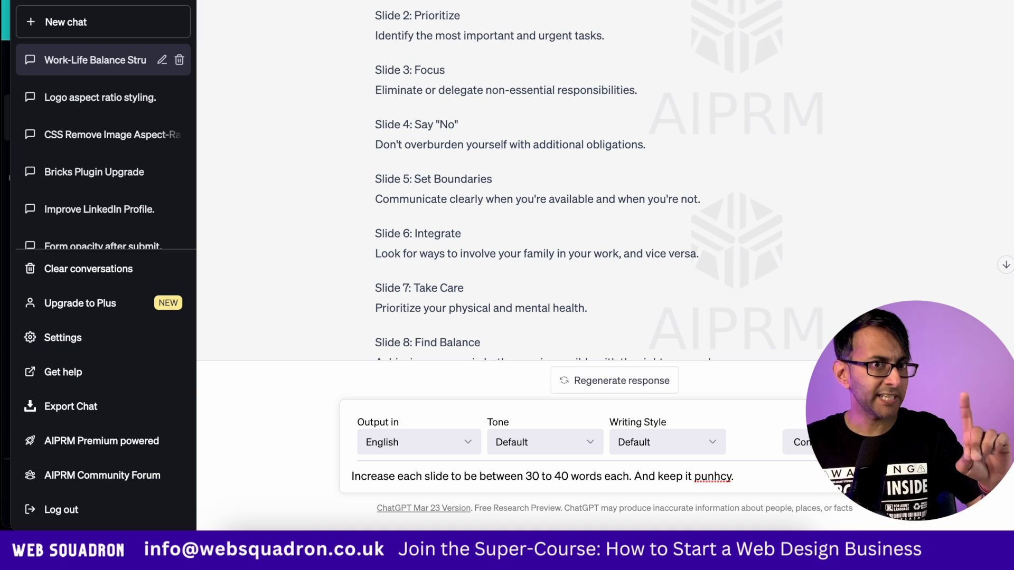
{"action": "key", "text": "Return"}
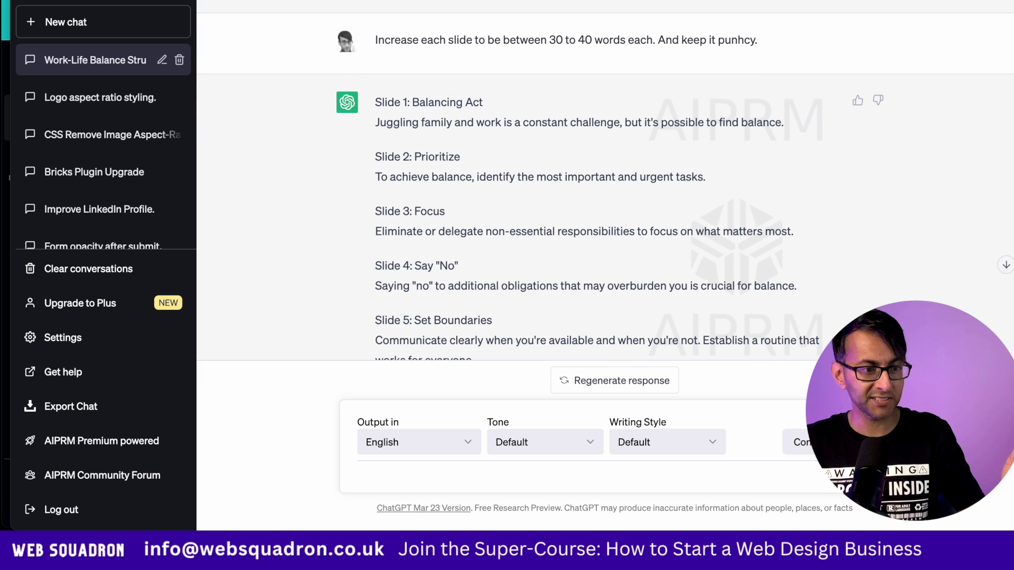
{"action": "left_click_drag", "start_coordinate": [784, 123], "coordinate": [399, 103]}
{"action": "key", "text": "ctrl+c"}
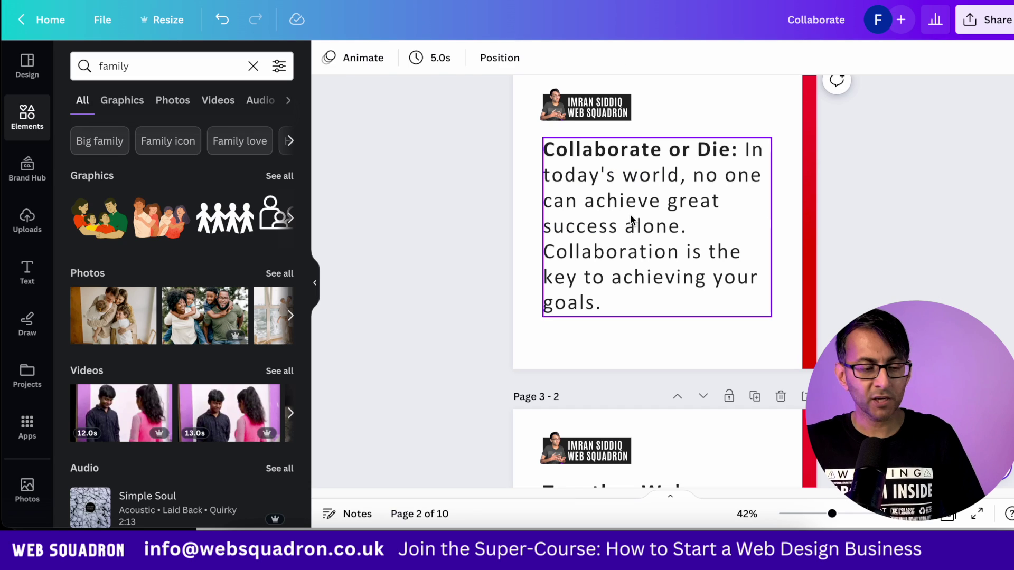
- Paste the Balancing Act slide text onto page 2 and copy the next slide texts from ChatGPT
{"action": "left_click", "coordinate": [631, 219]}
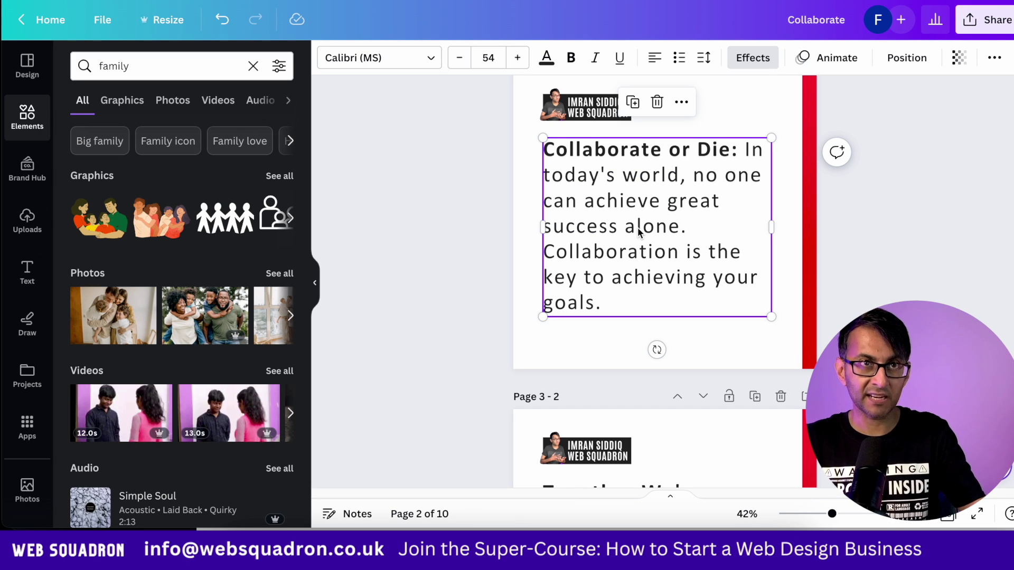
{"action": "key", "text": "ctrl+v"}
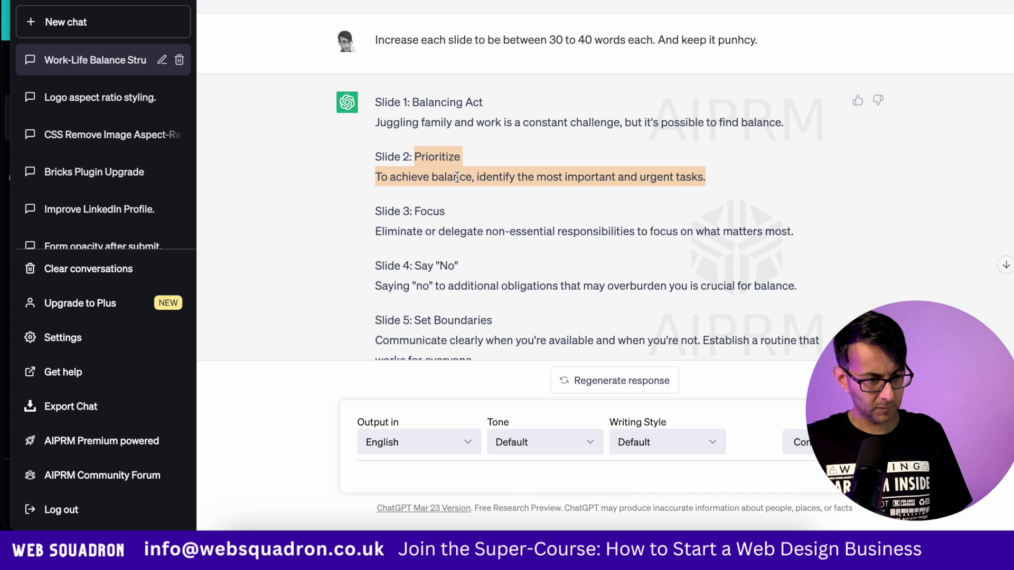
{"action": "right_click", "coordinate": [414, 151]}
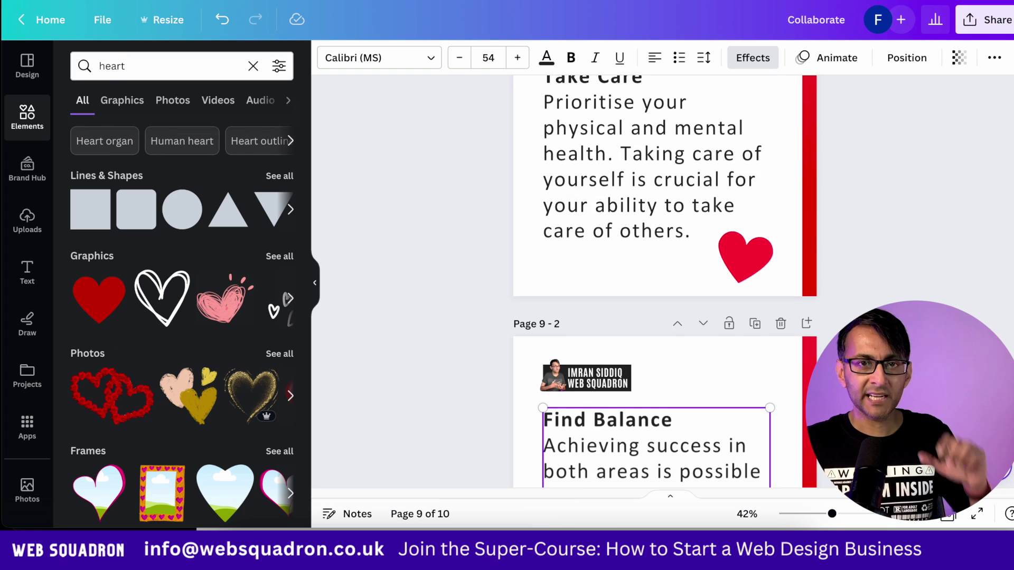
{"action": "scroll", "coordinate": [664, 280], "scroll_direction": "down", "scroll_amount": 5}
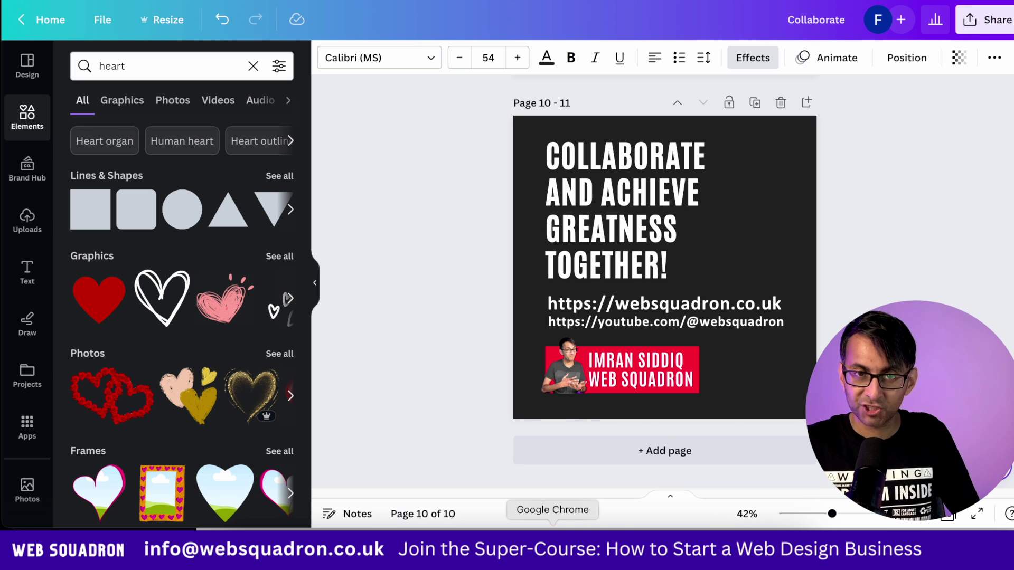
{"action": "left_click", "coordinate": [552, 544]}
{"action": "scroll", "coordinate": [708, 296], "scroll_direction": "down", "scroll_amount": 5}
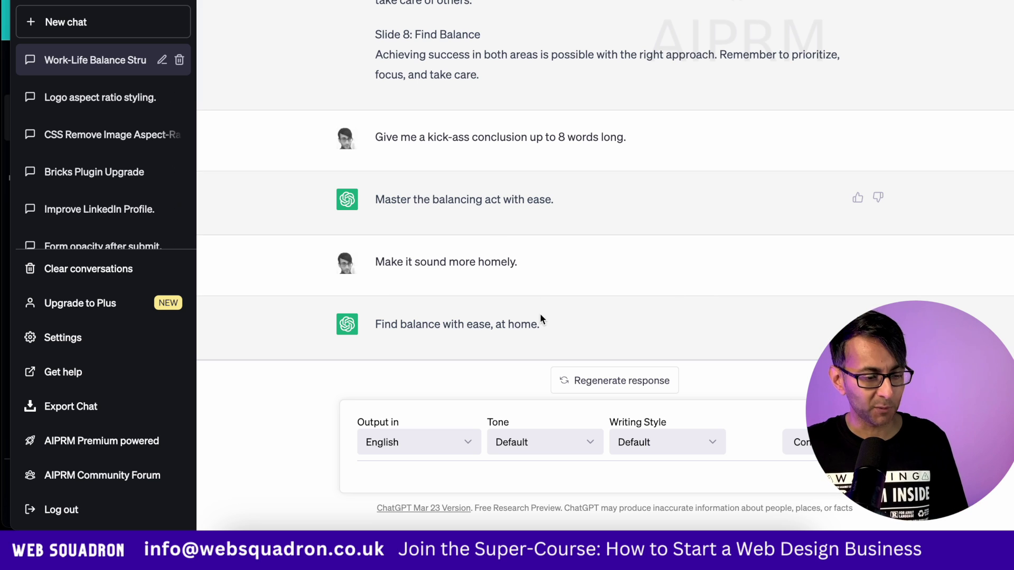
- Copy the conclusion 'Find balance with ease, at home.' for the last slide
{"action": "left_click_drag", "start_coordinate": [550, 316], "coordinate": [373, 319]}
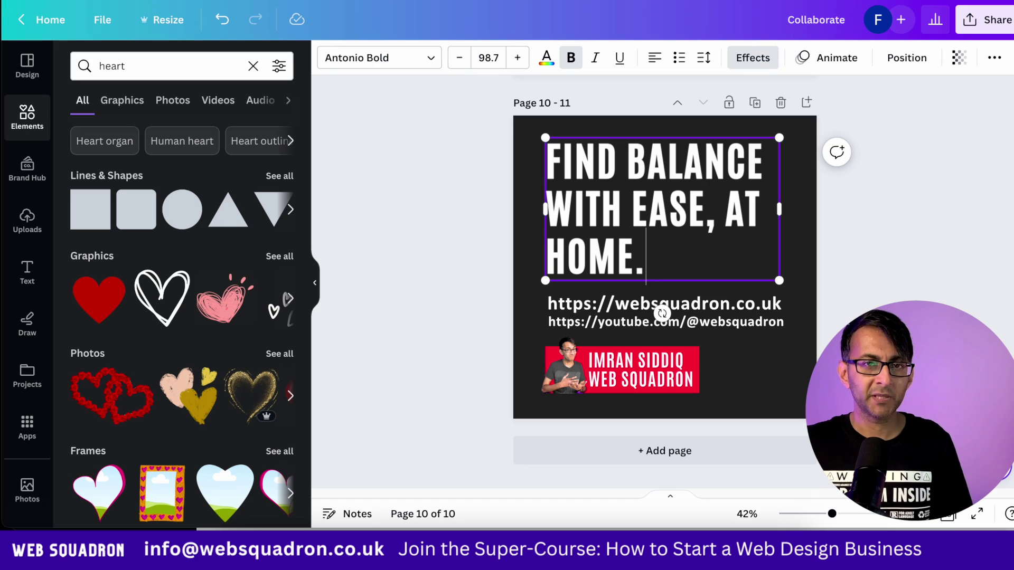
{"action": "key", "text": "Escape"}
{"action": "key", "text": "Home"}
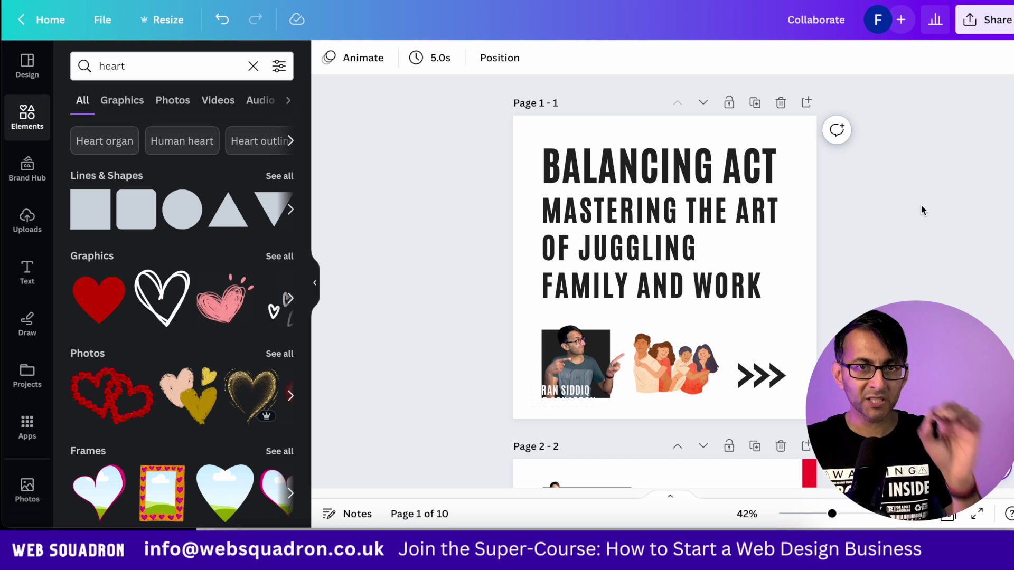
- Download all 10 pages of the design as a PDF Standard file
{"action": "left_click", "coordinate": [968, 23]}
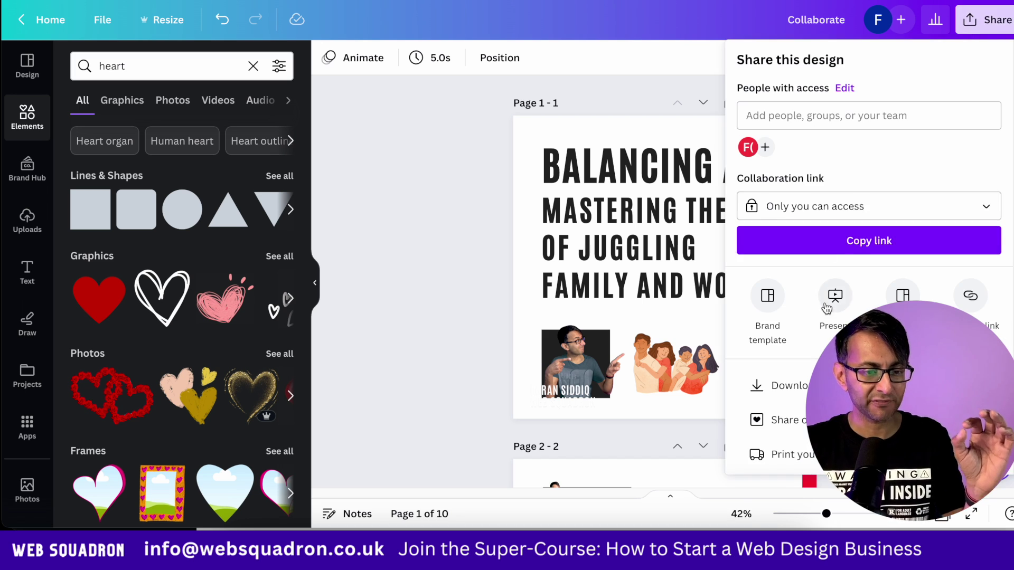
{"action": "left_click", "coordinate": [789, 385]}
{"action": "left_click", "coordinate": [871, 120]}
{"action": "left_click", "coordinate": [869, 253]}
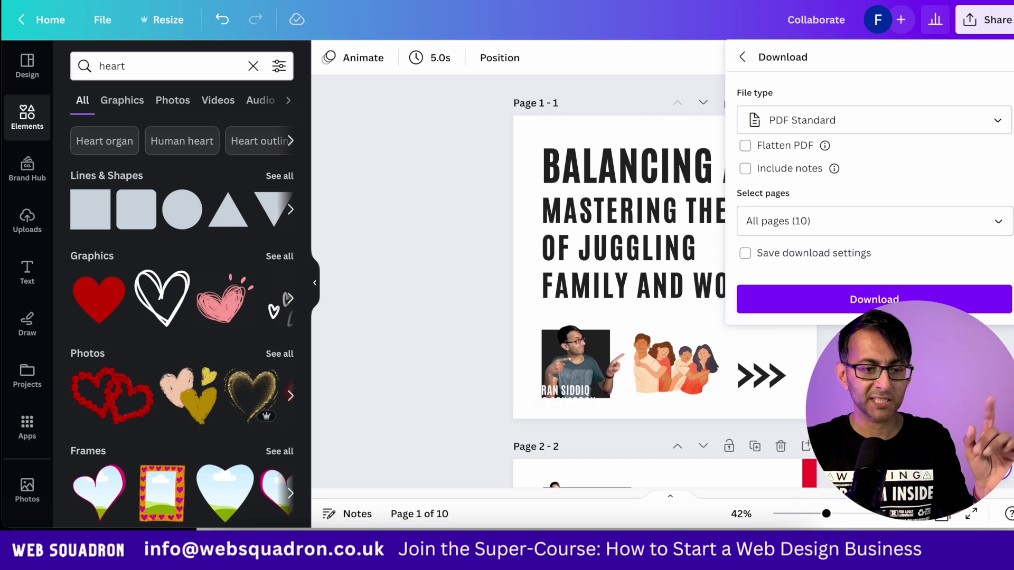
{"action": "left_click", "coordinate": [842, 306]}
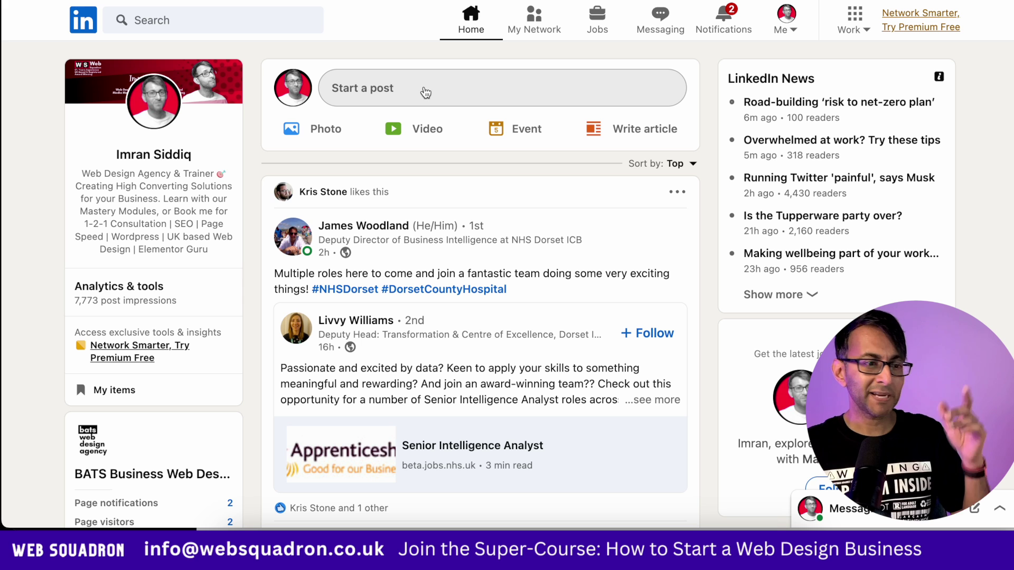
- Start a LinkedIn post with the carousel PDF attached and select the article's opening paragraph
{"action": "left_click", "coordinate": [426, 93]}
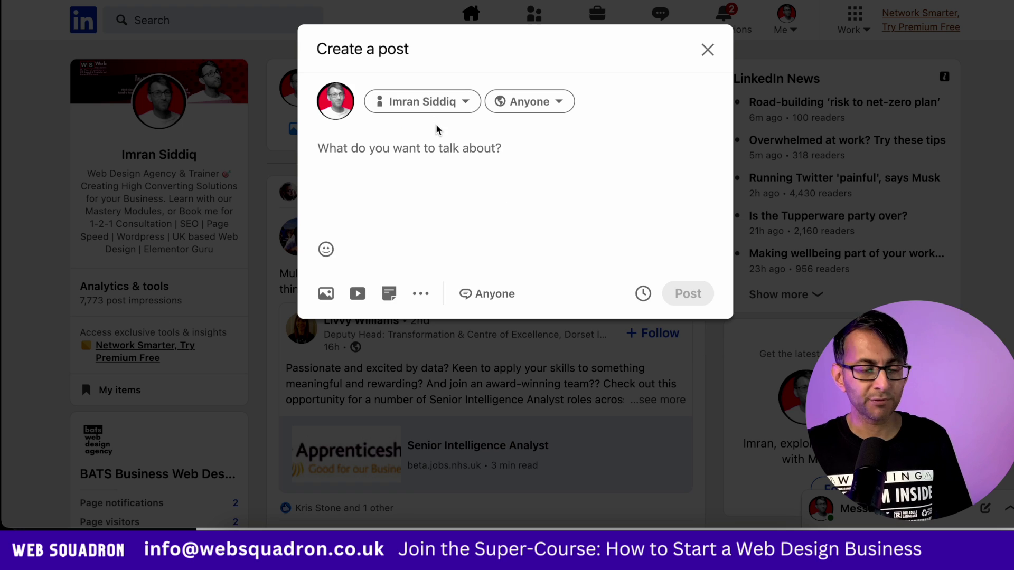
{"action": "left_click", "coordinate": [390, 295]}
{"action": "left_click", "coordinate": [557, 116]}
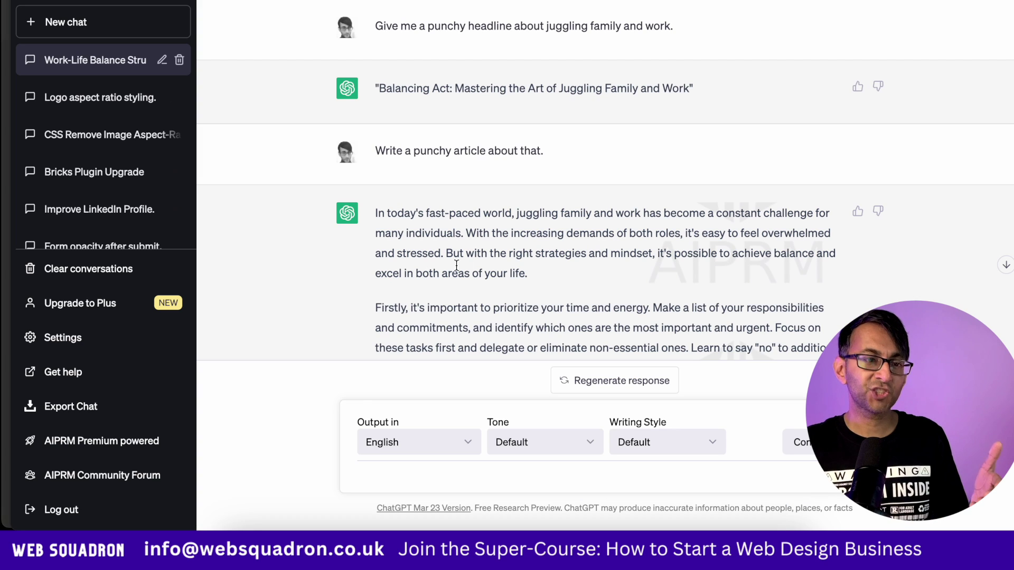
{"action": "left_click_drag", "start_coordinate": [568, 274], "coordinate": [341, 223]}
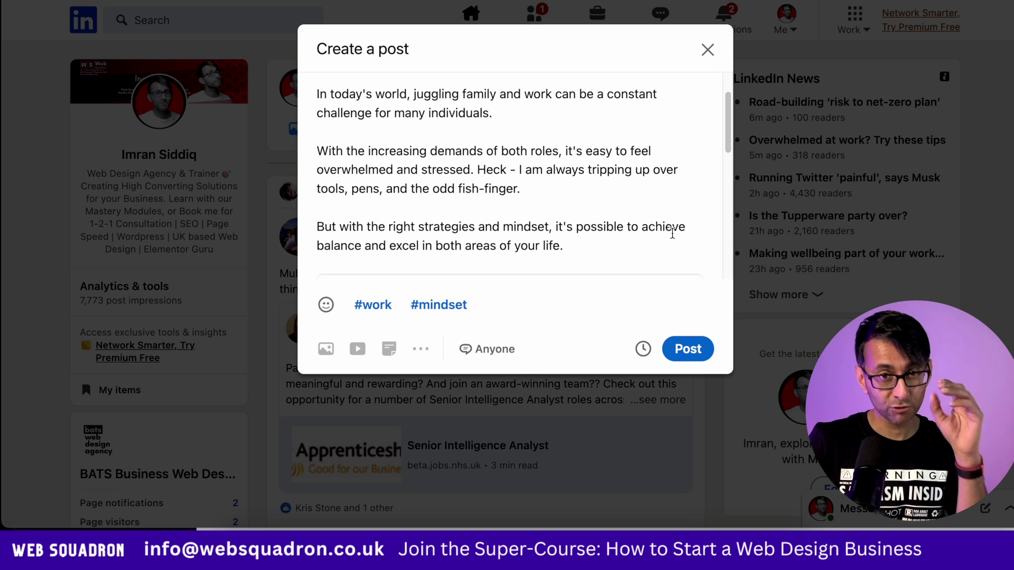
- Publish the post and page forward and back through its 10-page carousel in the feed
{"action": "left_click", "coordinate": [687, 346]}
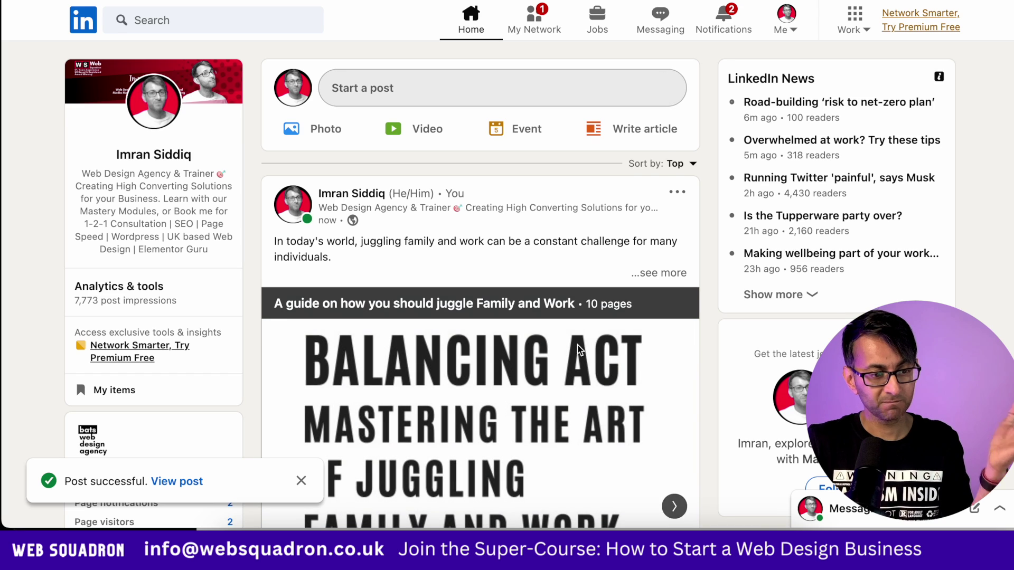
{"action": "scroll", "coordinate": [688, 348], "scroll_direction": "down", "scroll_amount": 4}
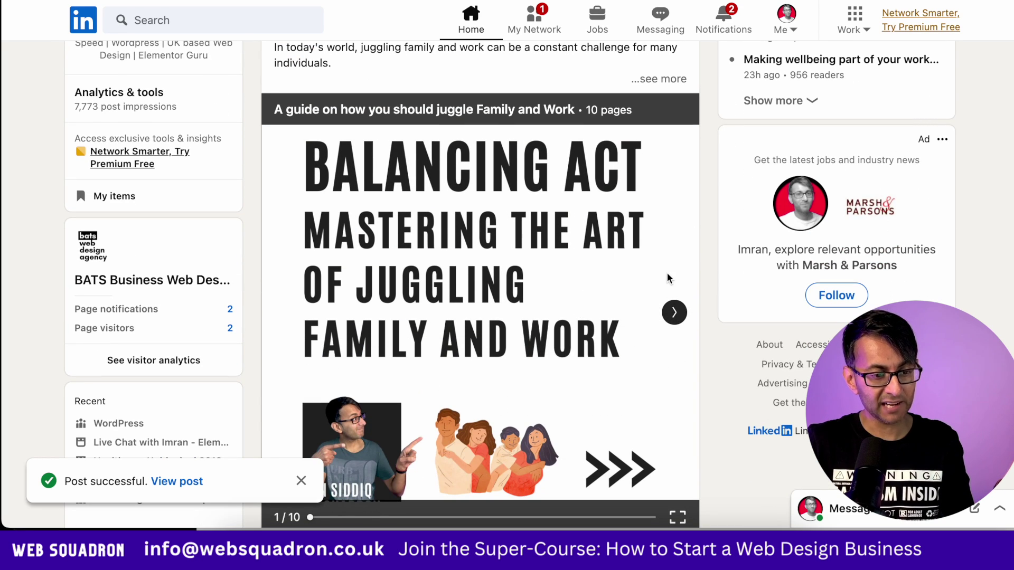
{"action": "key", "text": "Right"}
{"action": "key", "text": "Right"}
{"action": "key", "text": "Left"}
{"action": "key", "text": "Left"}
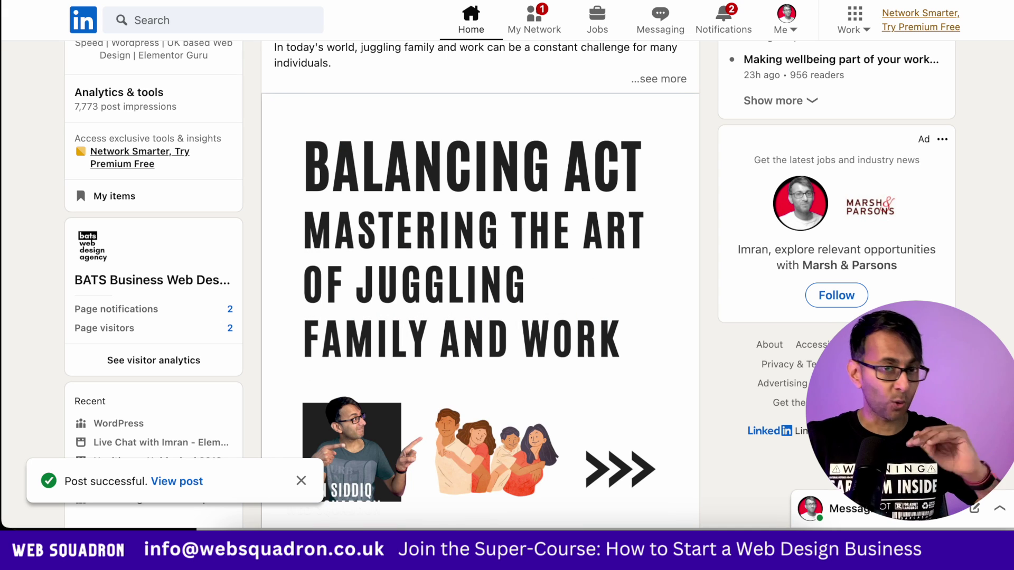